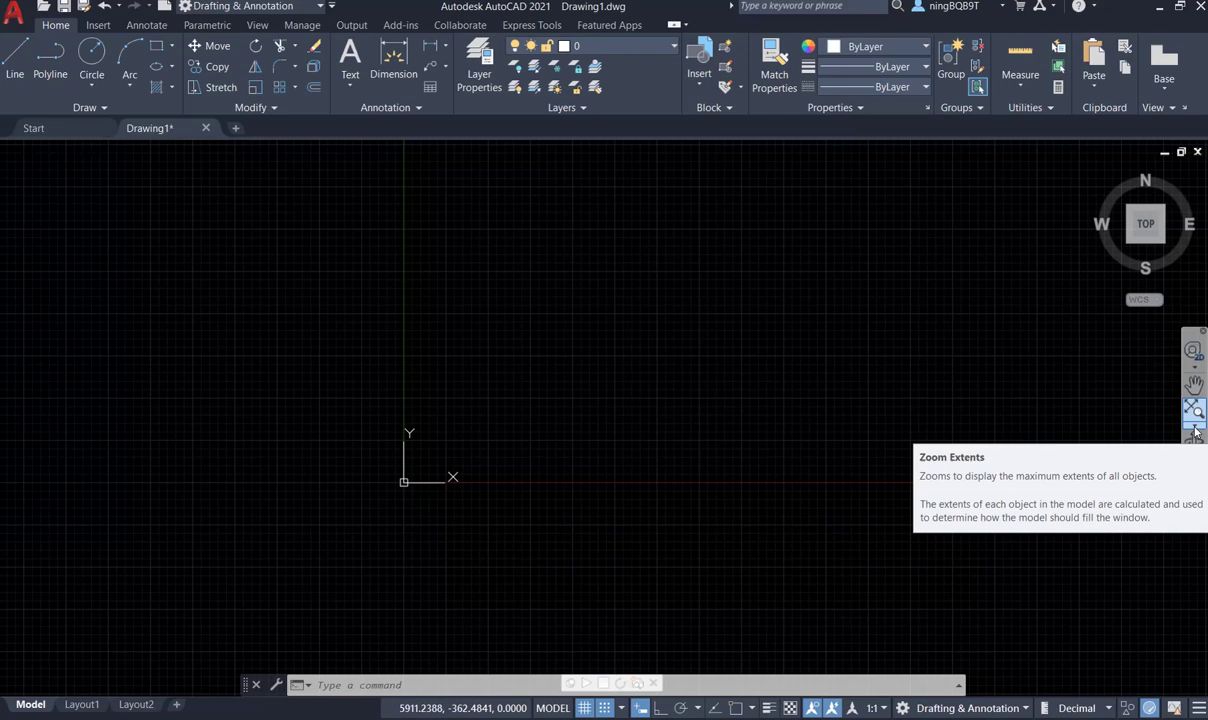
- Open the navigation bar zoom options list, then dismiss it
click(1196, 430)
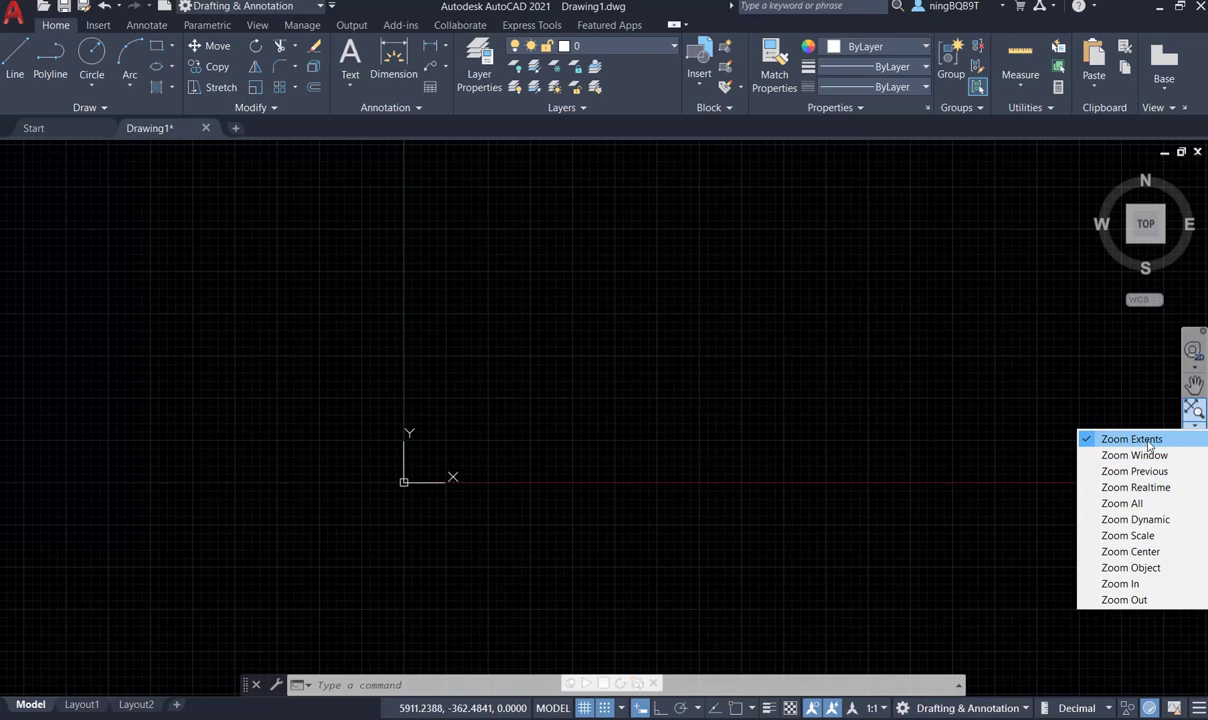
click(868, 441)
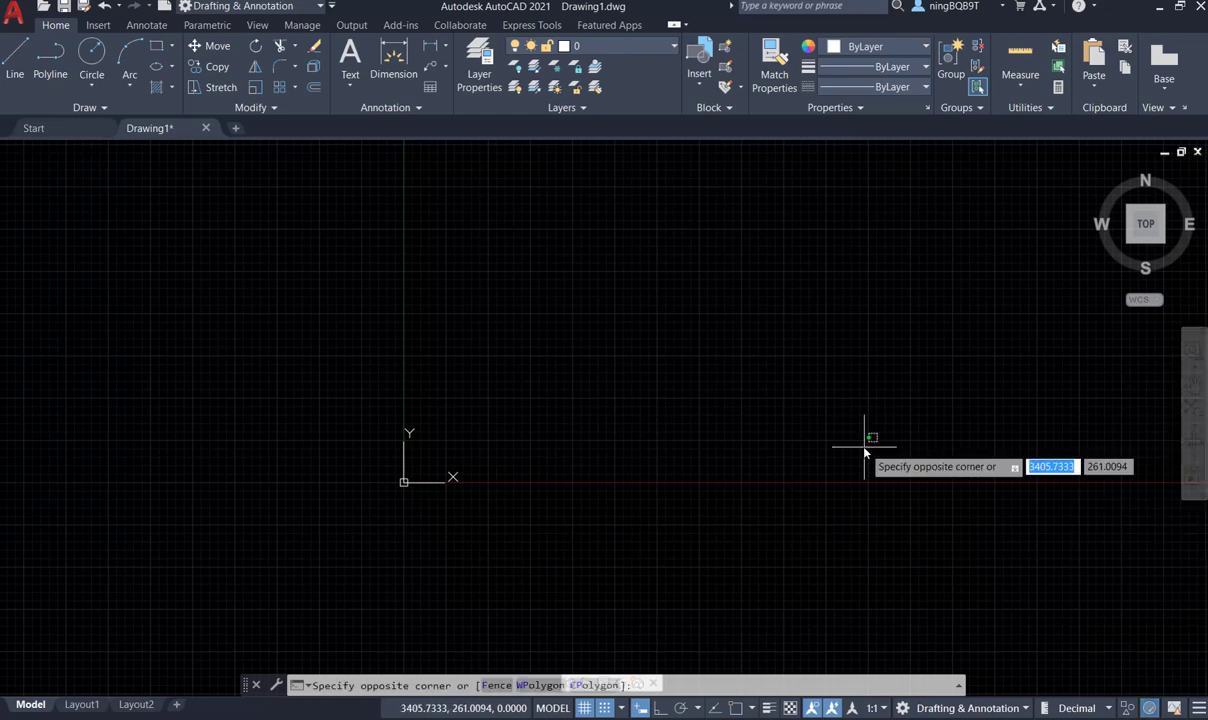
click(585, 452)
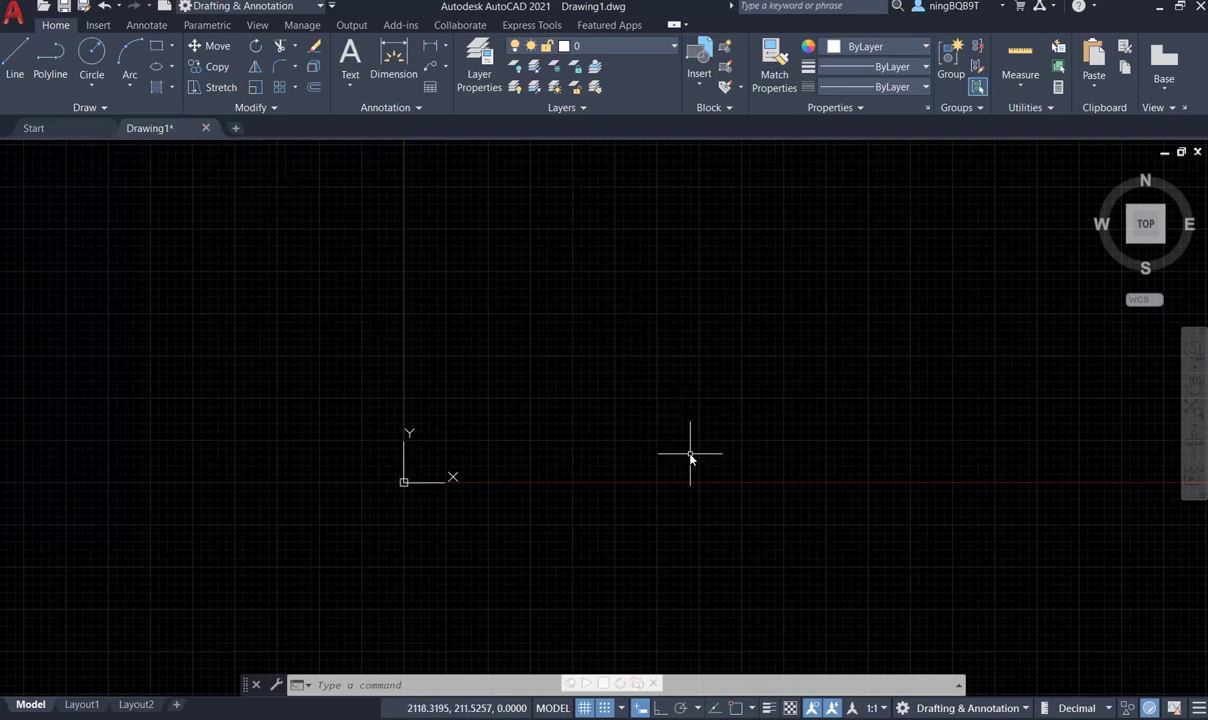
- Zoom in and out repeatedly on the empty drawing with the mouse wheel
scroll(797, 450, down, 3)
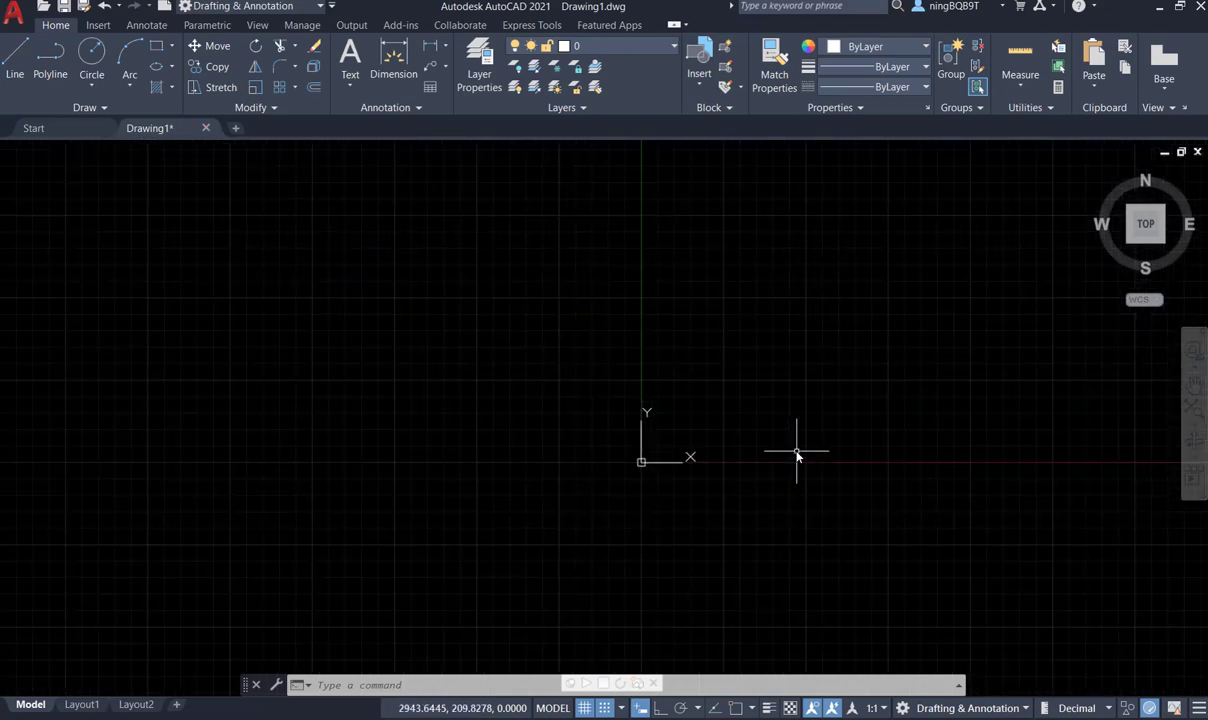
scroll(797, 453, up, 6)
scroll(797, 453, down, 5)
scroll(797, 453, up, 3)
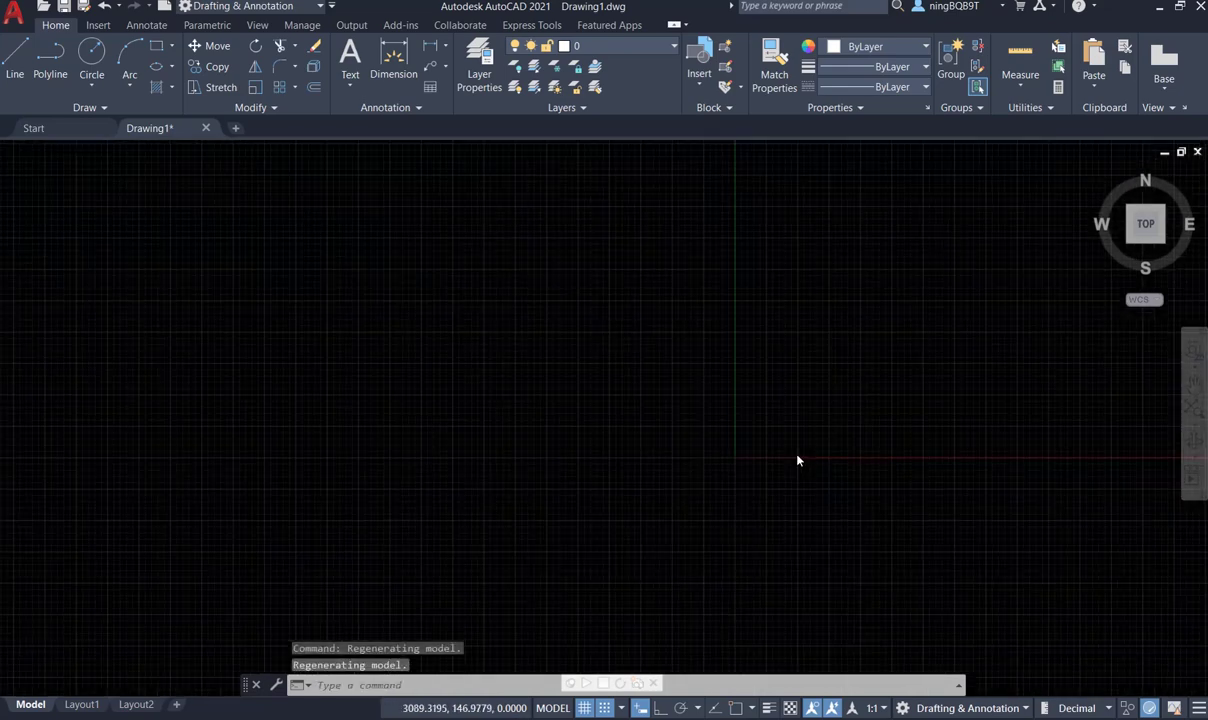
scroll(798, 455, up, 2)
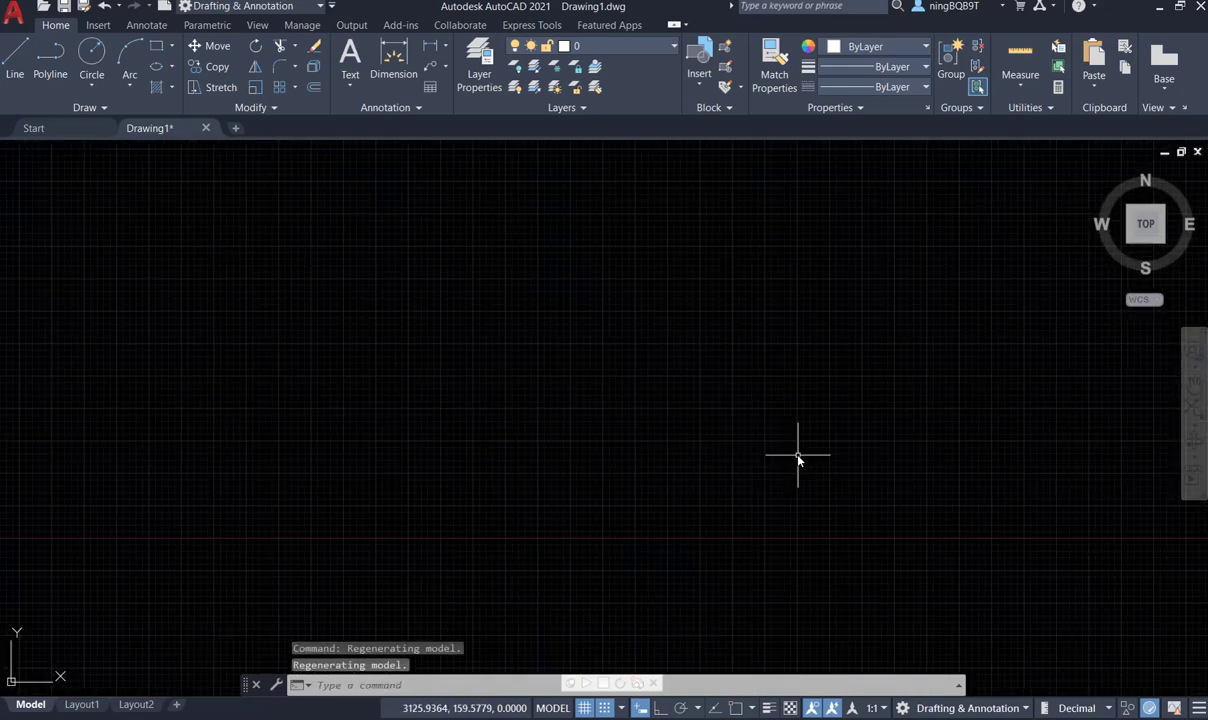
scroll(790, 455, down, 5)
scroll(810, 457, up, 4)
scroll(811, 455, up, 3)
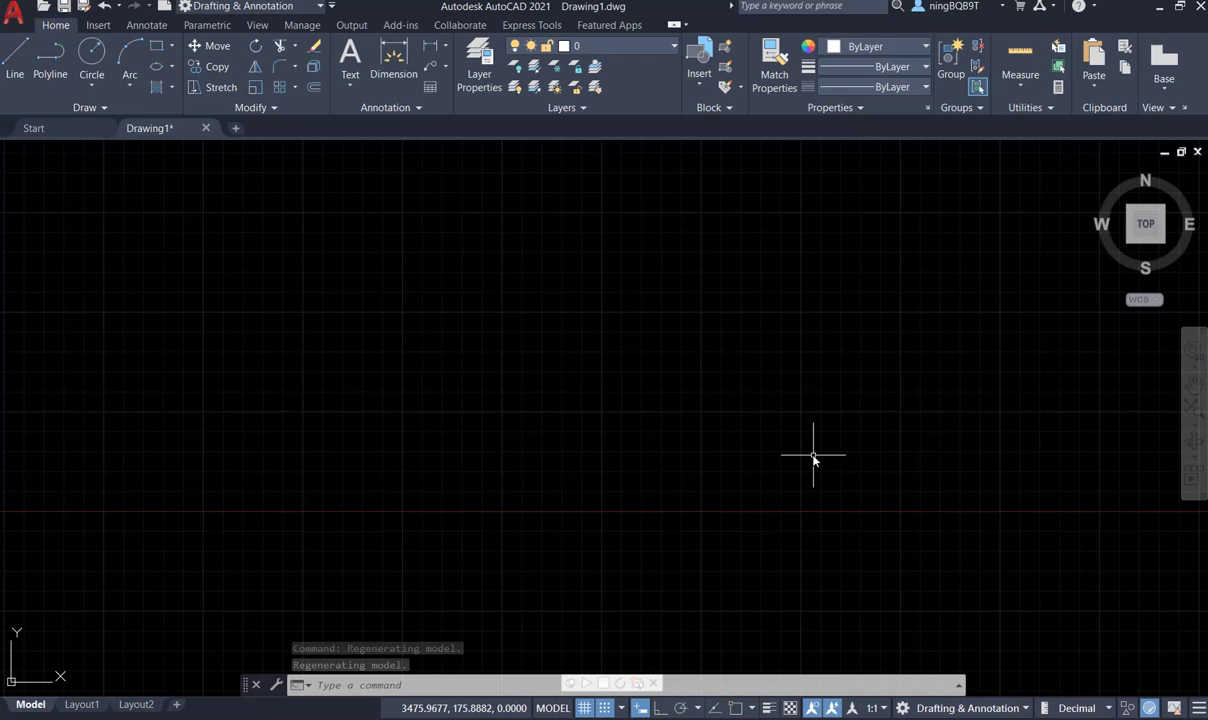
scroll(811, 453, down, 3)
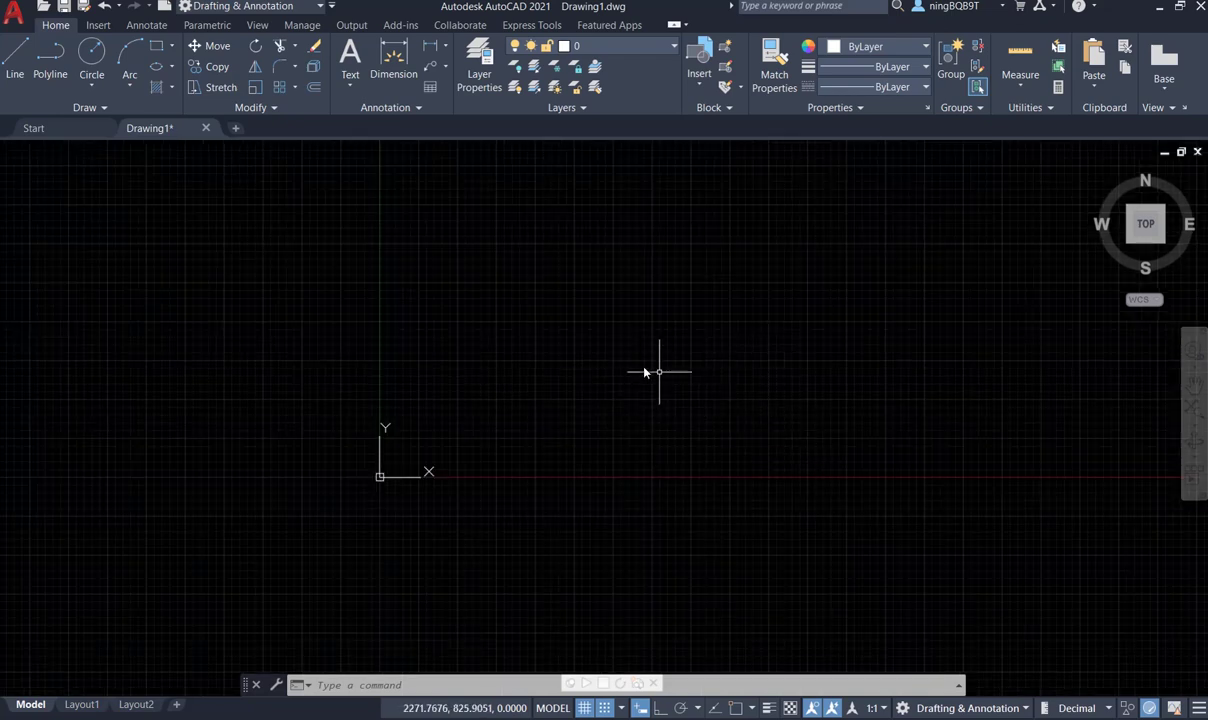
scroll(643, 378, up, 3)
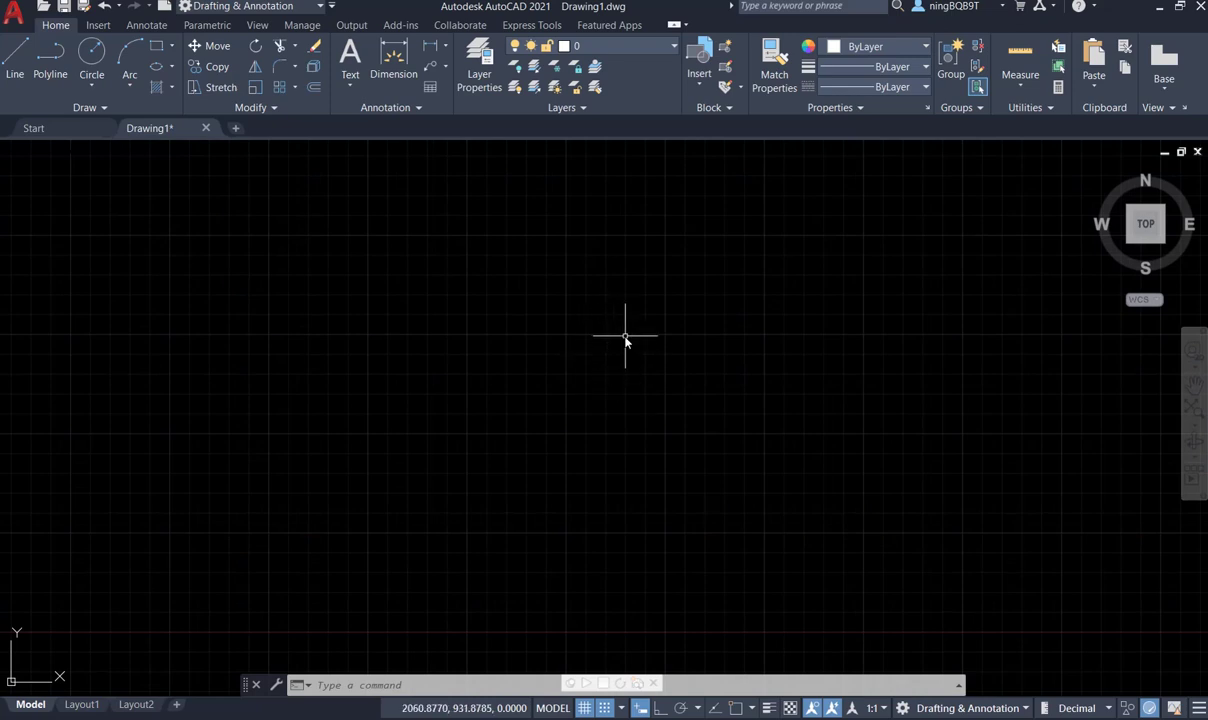
scroll(617, 343, up, 2)
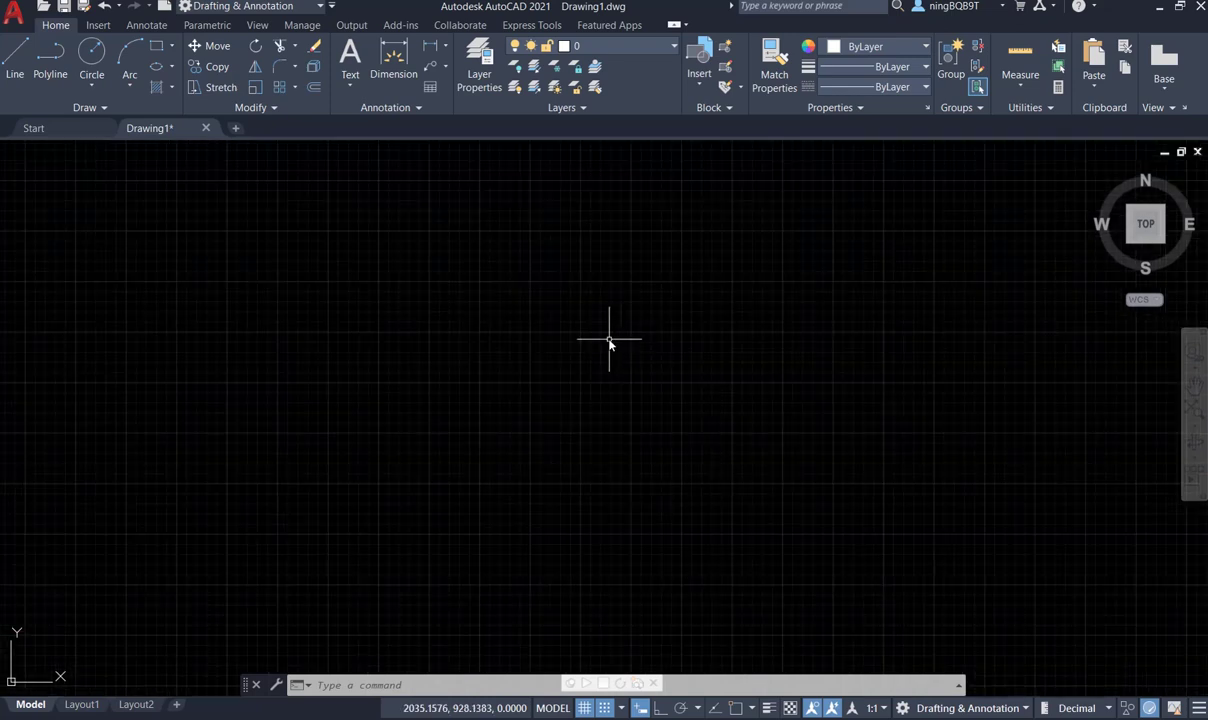
scroll(613, 330, up, 1)
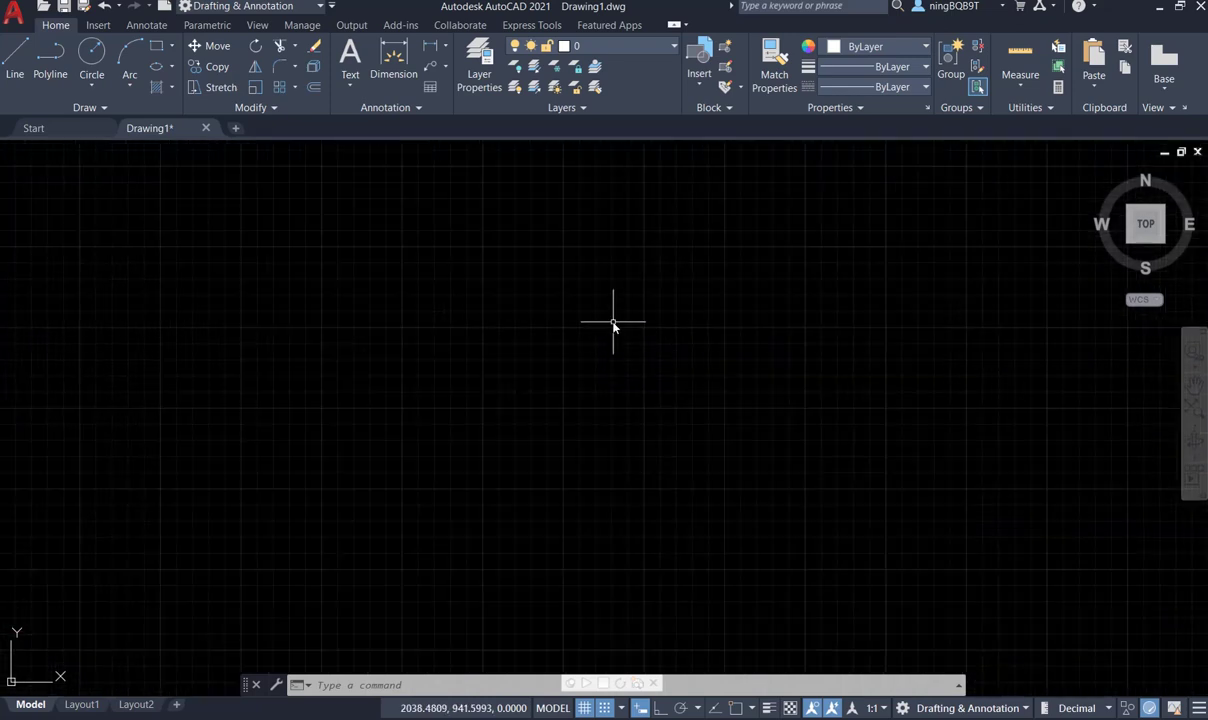
- Apply Zoom Extents to the empty drawing, then pan slightly and zoom out
click(1199, 425)
click(1121, 439)
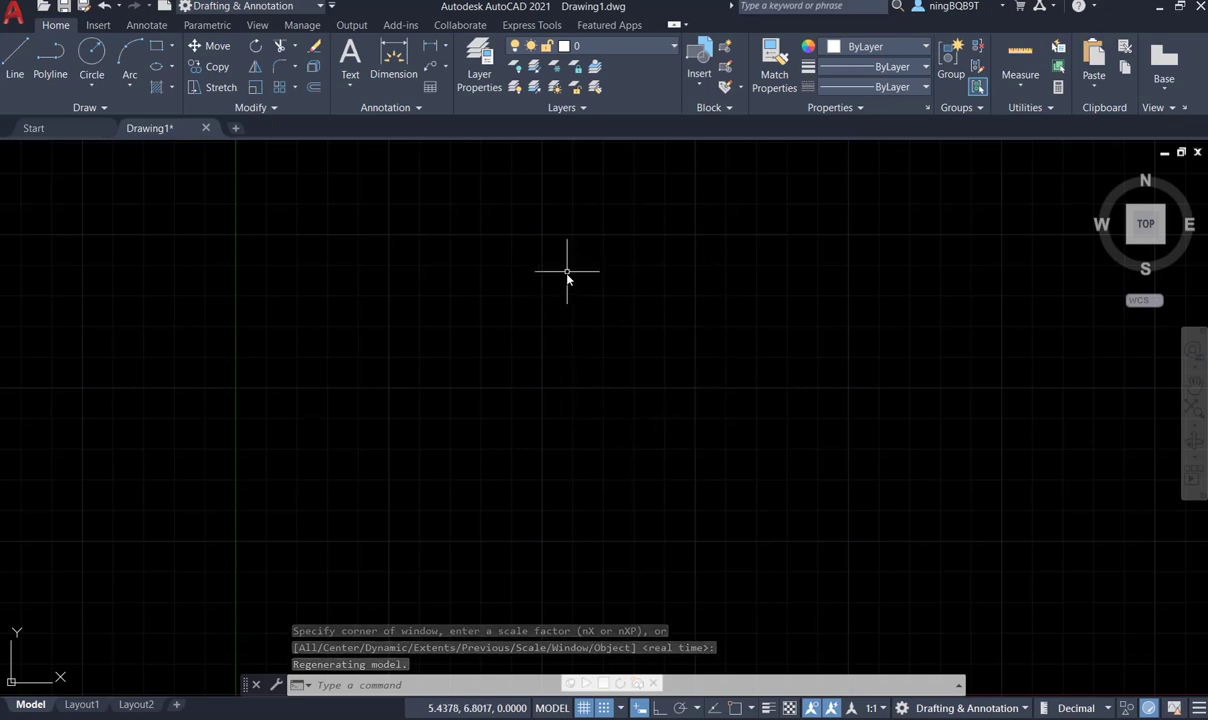
middle_drag(564, 283, 557, 283)
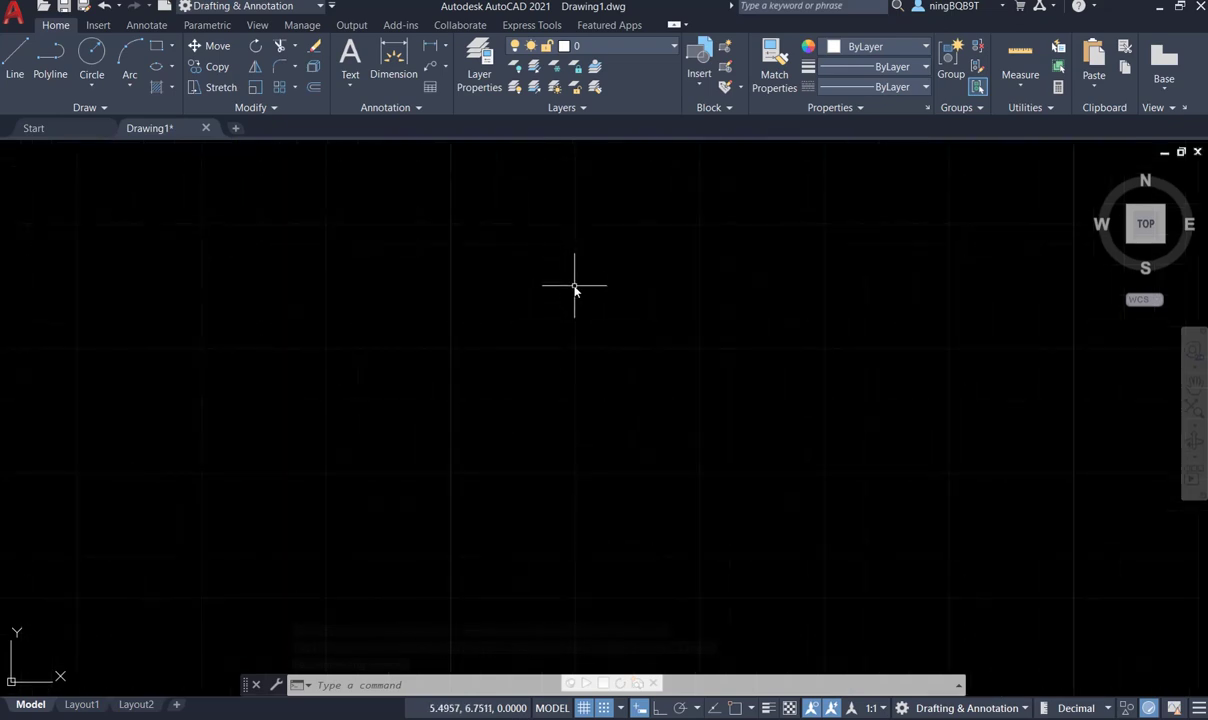
scroll(560, 285, down, 2)
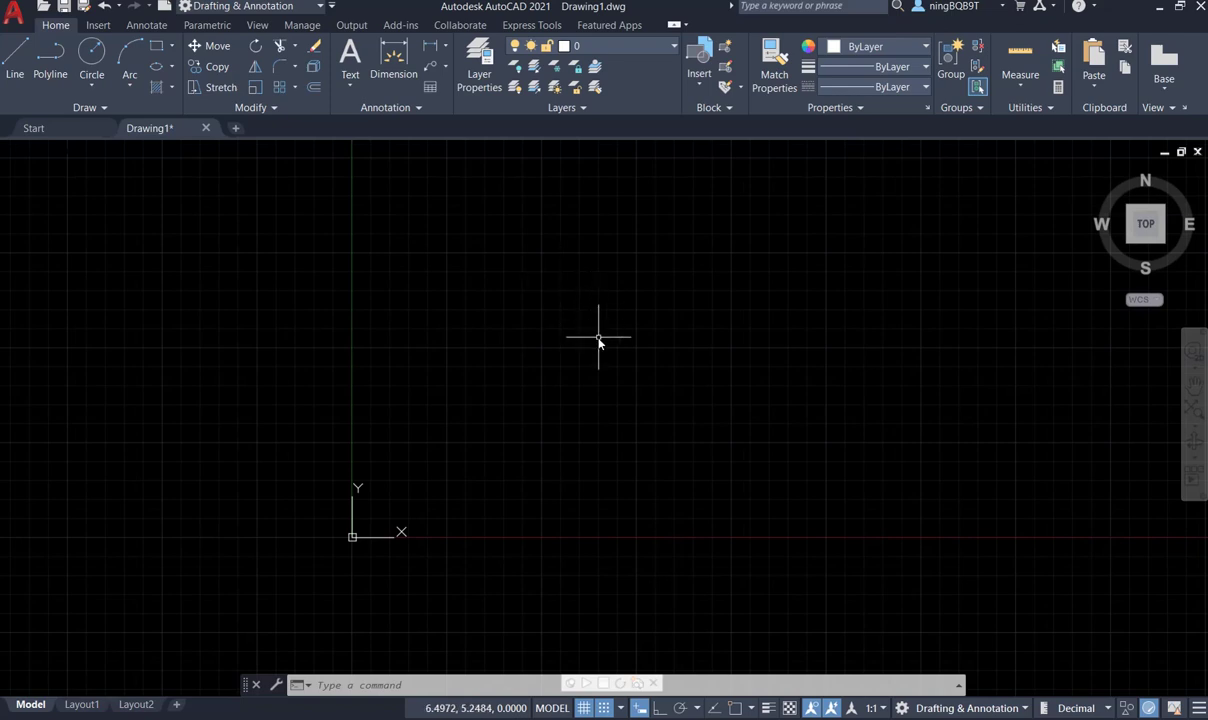
scroll(598, 338, down, 4)
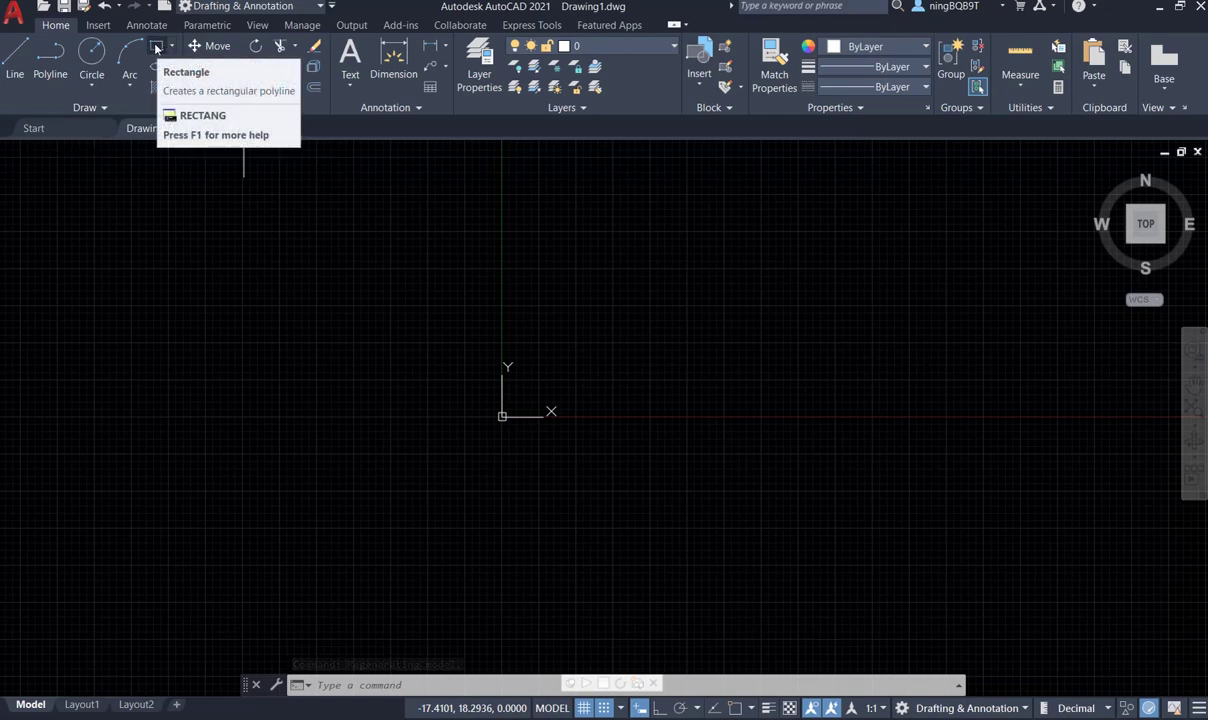
- Draw a long thin rectangle starting above-left of the origin
click(157, 47)
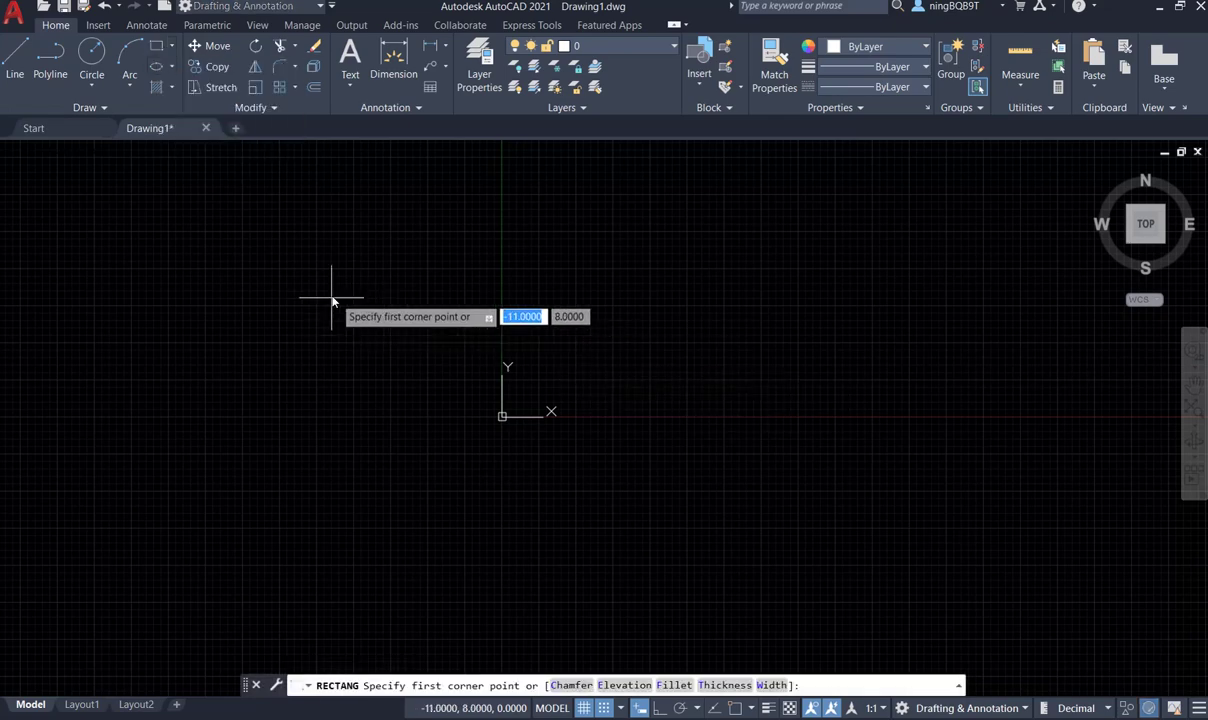
click(213, 283)
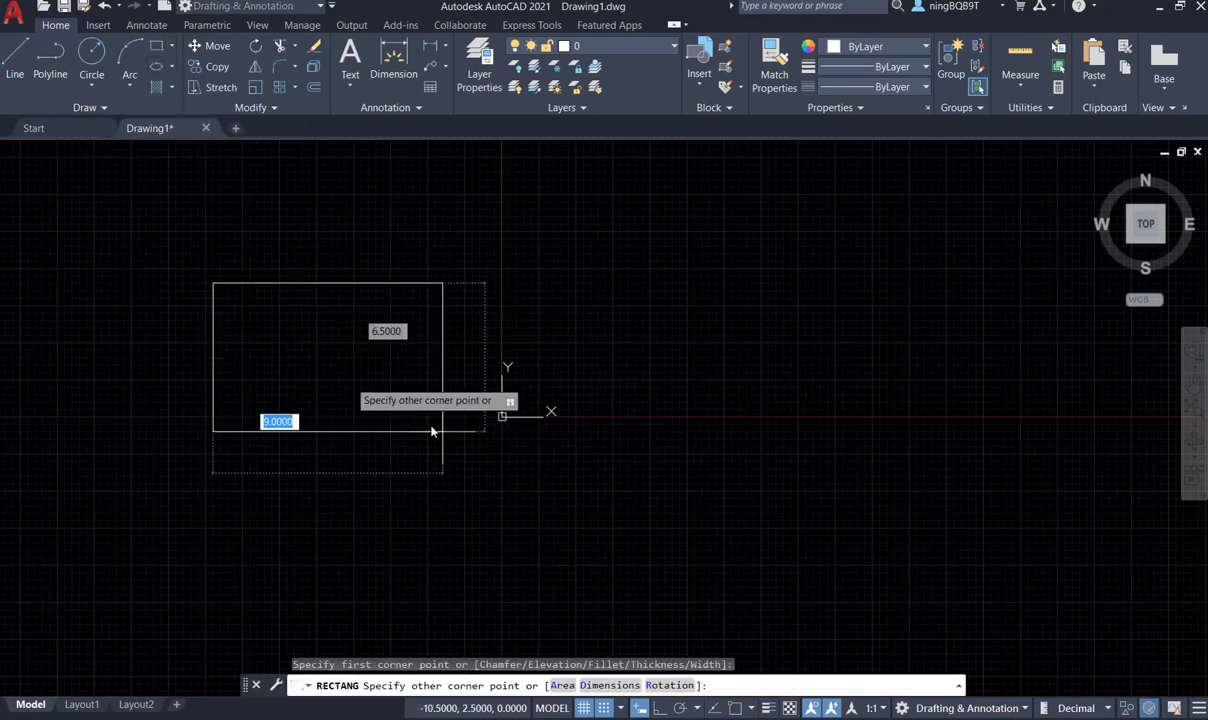
click(924, 335)
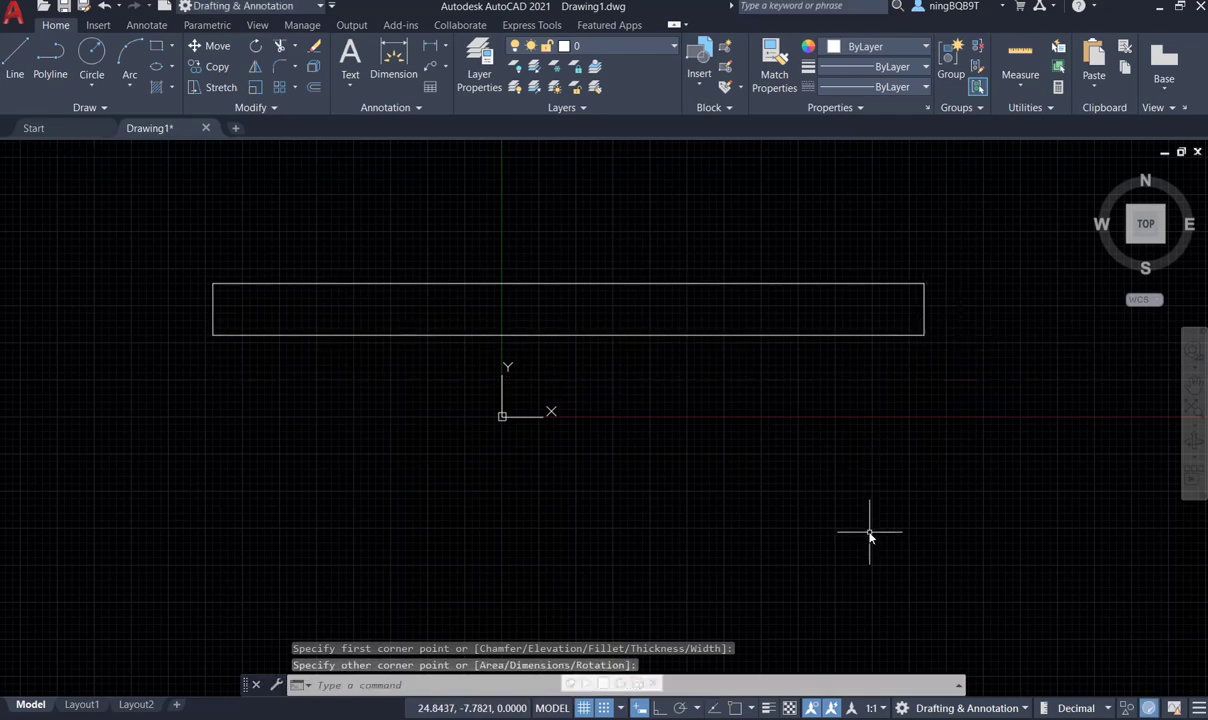
- Zoom far out and pan away until the rectangle is out of view
scroll(594, 500, down, 4)
scroll(593, 502, down, 6)
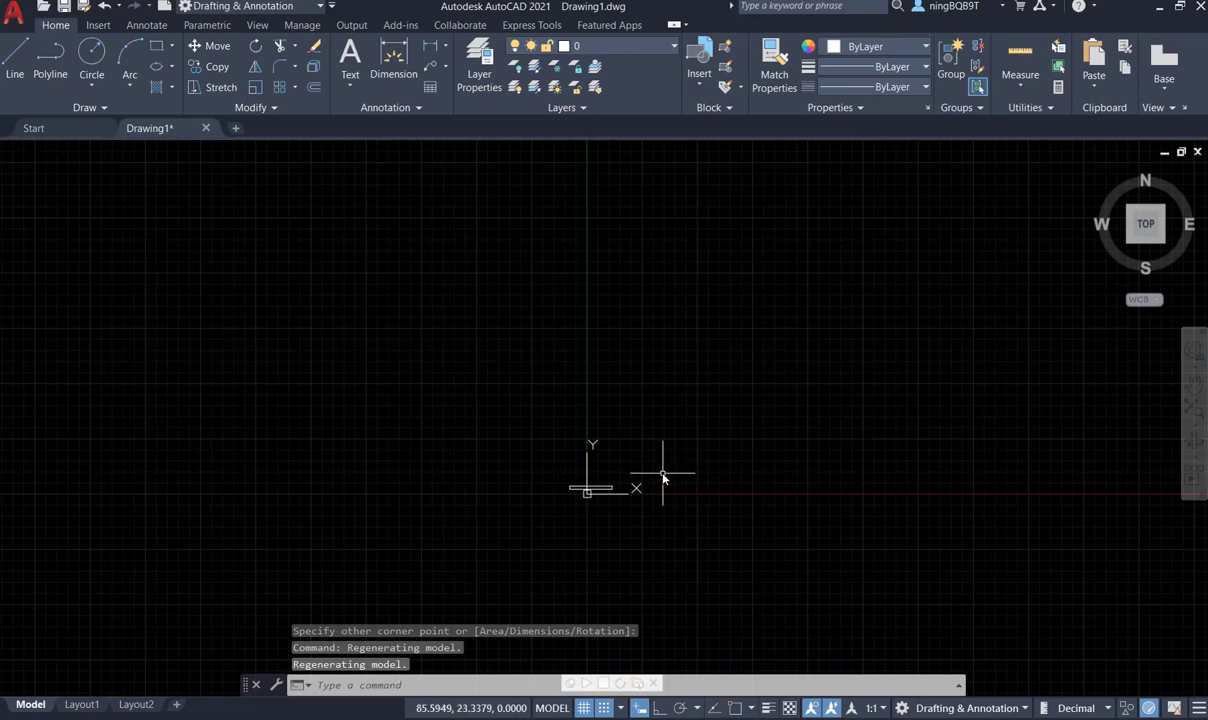
scroll(664, 478, down, 5)
scroll(663, 477, down, 5)
scroll(663, 478, down, 5)
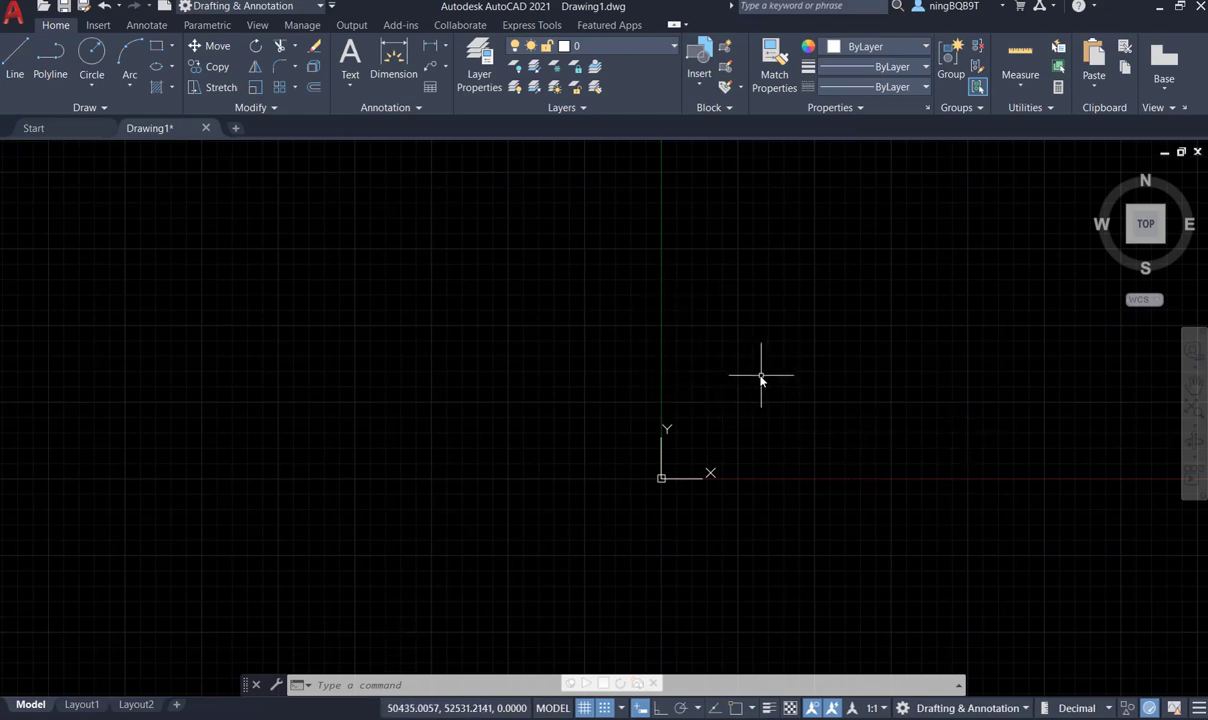
middle_drag(762, 377, 526, 404)
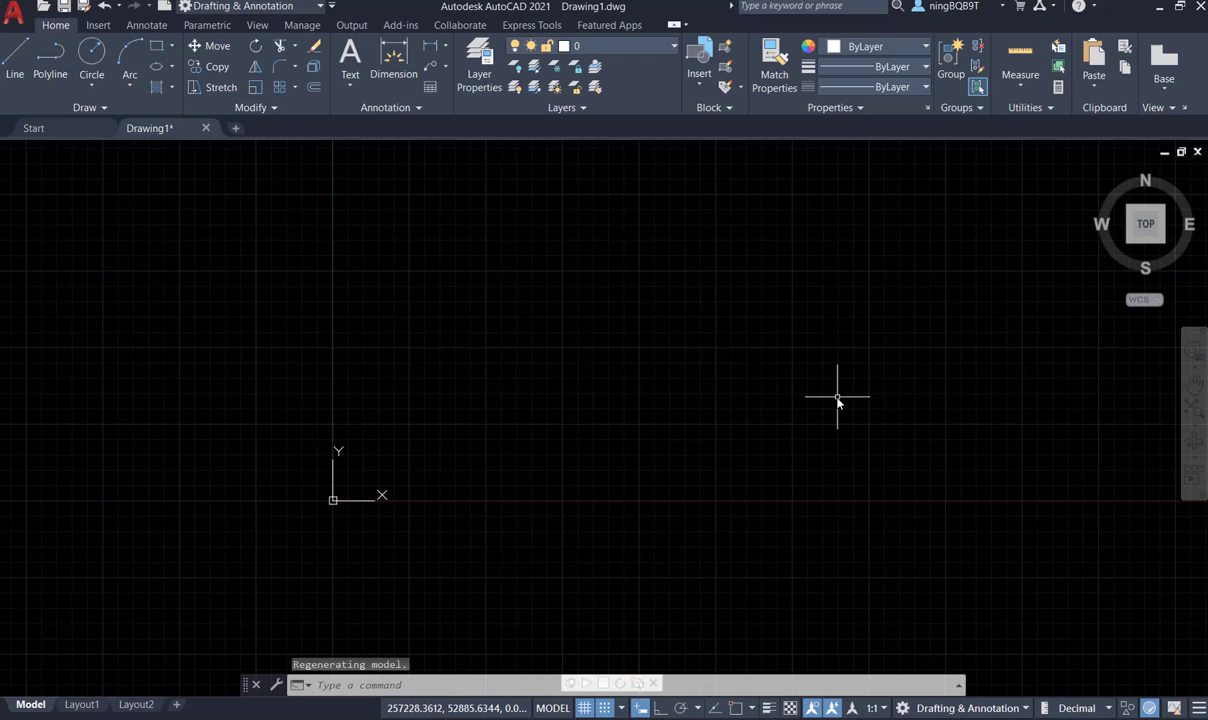
middle_drag(836, 399, 528, 416)
middle_drag(782, 396, 558, 394)
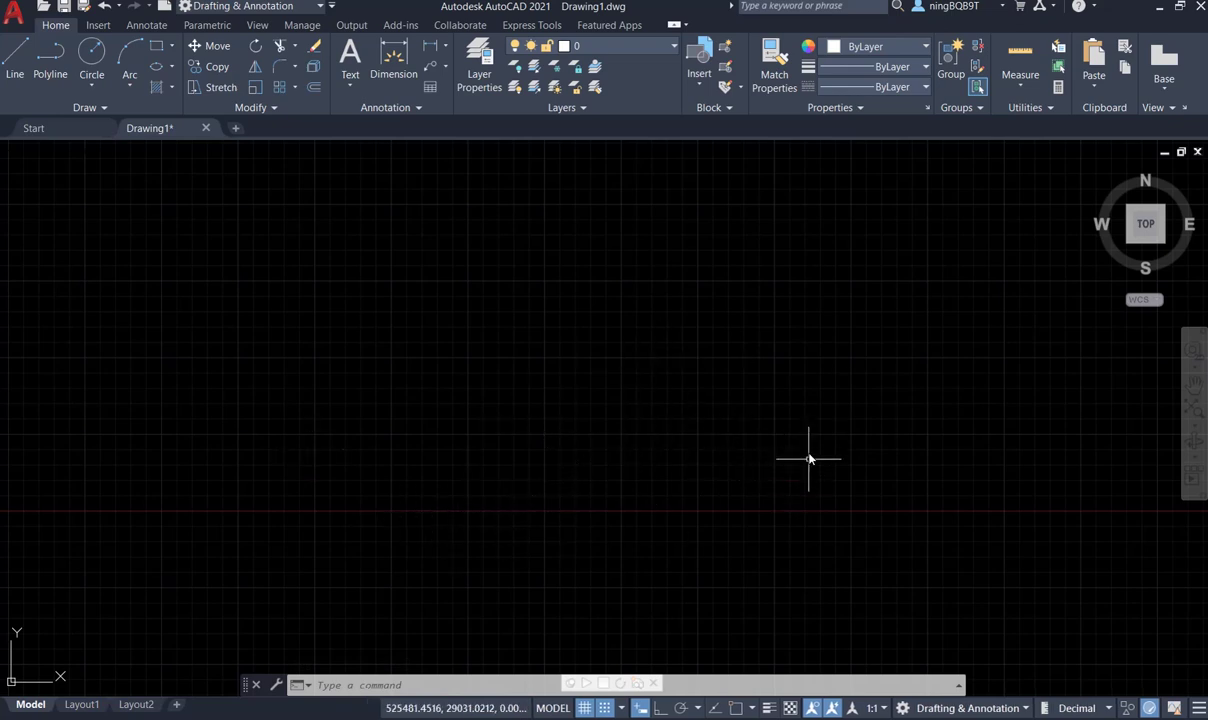
- Use Zoom Extents to bring the long rectangle back into view, then zoom out slightly
click(1195, 428)
click(1133, 441)
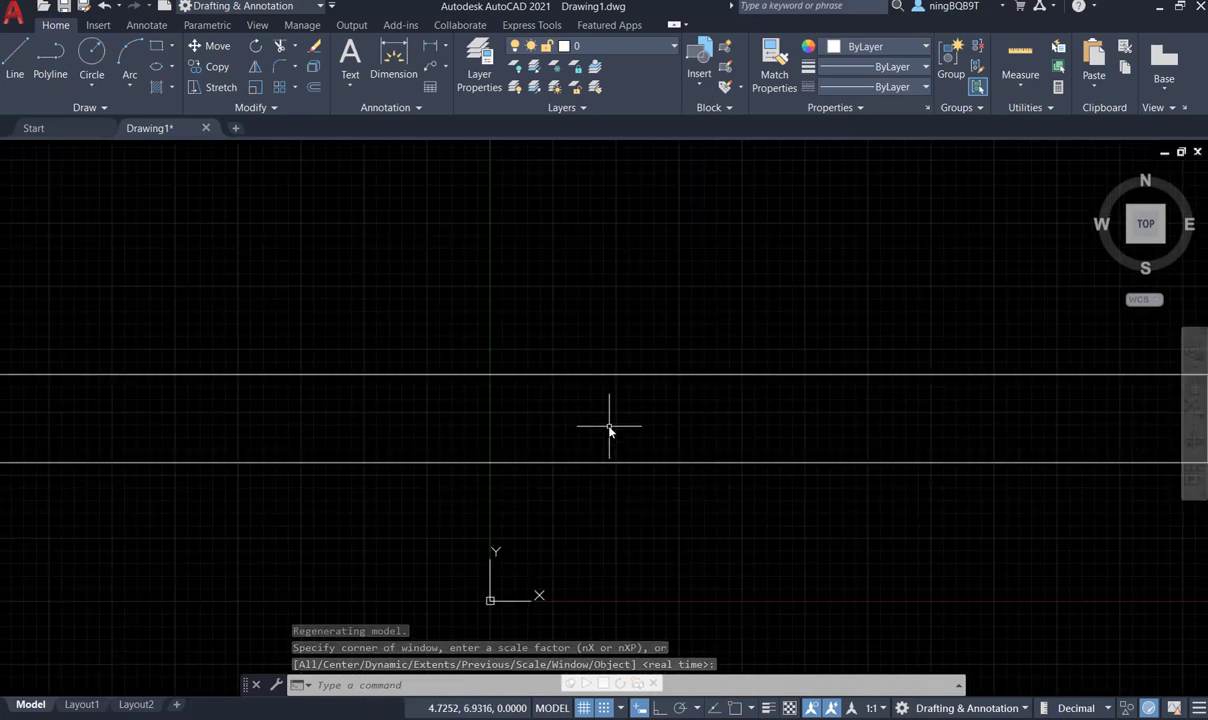
scroll(594, 412, down, 5)
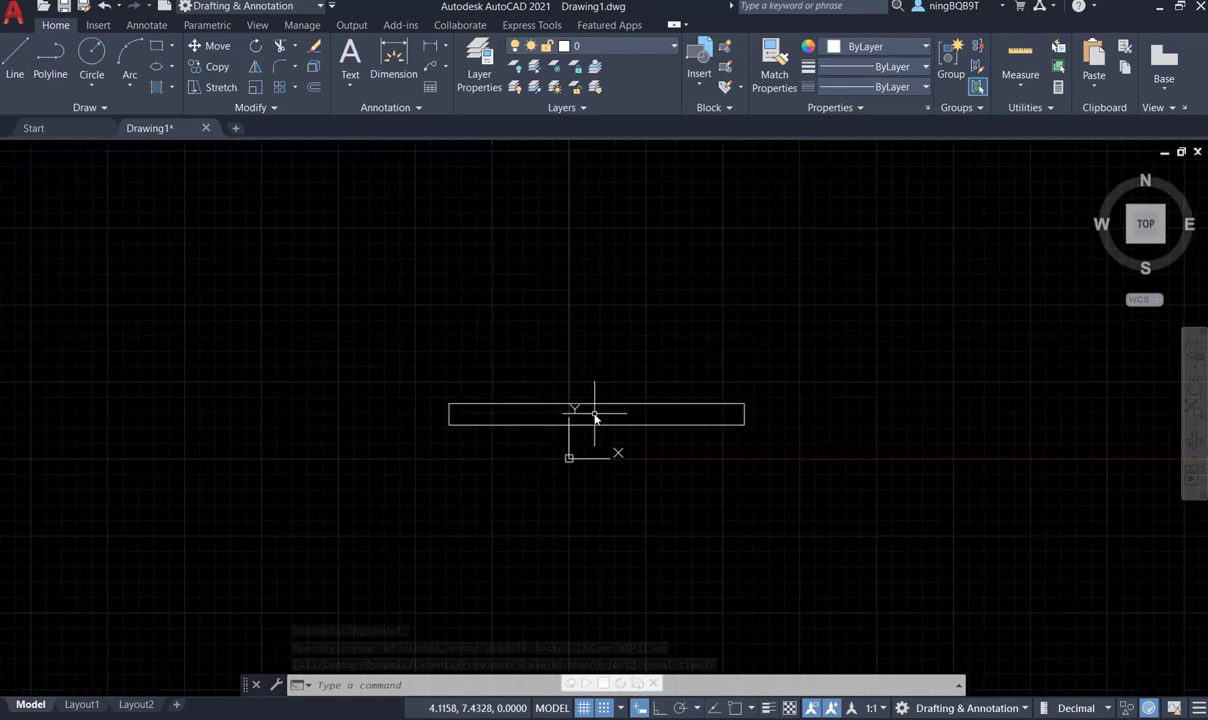
scroll(575, 405, down, 2)
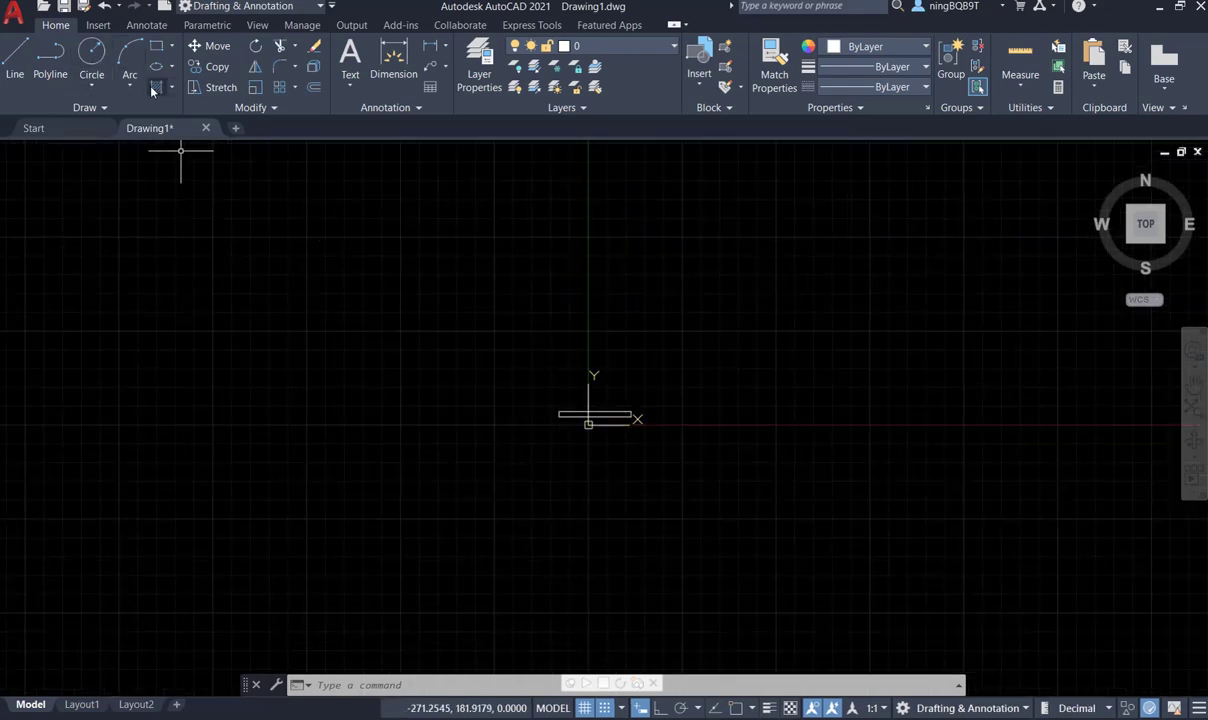
- Draw a small square at the lower left, zooming in before placing its opposite corner
click(156, 48)
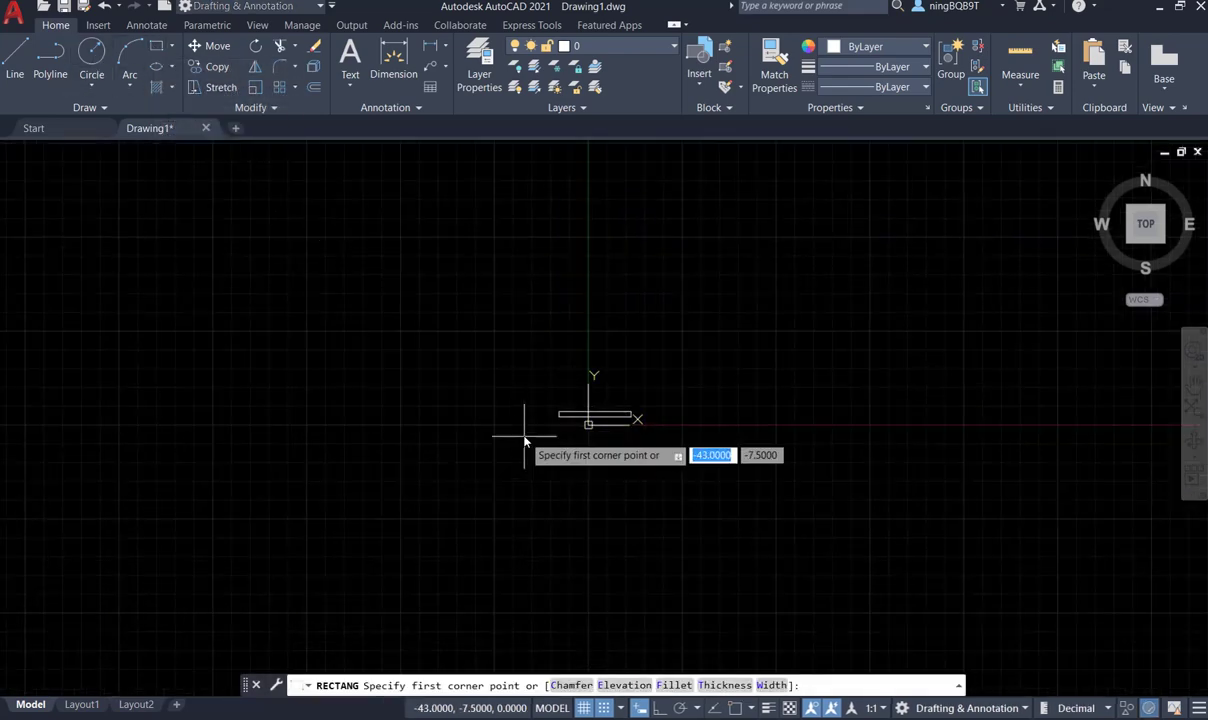
scroll(587, 480, up, 1)
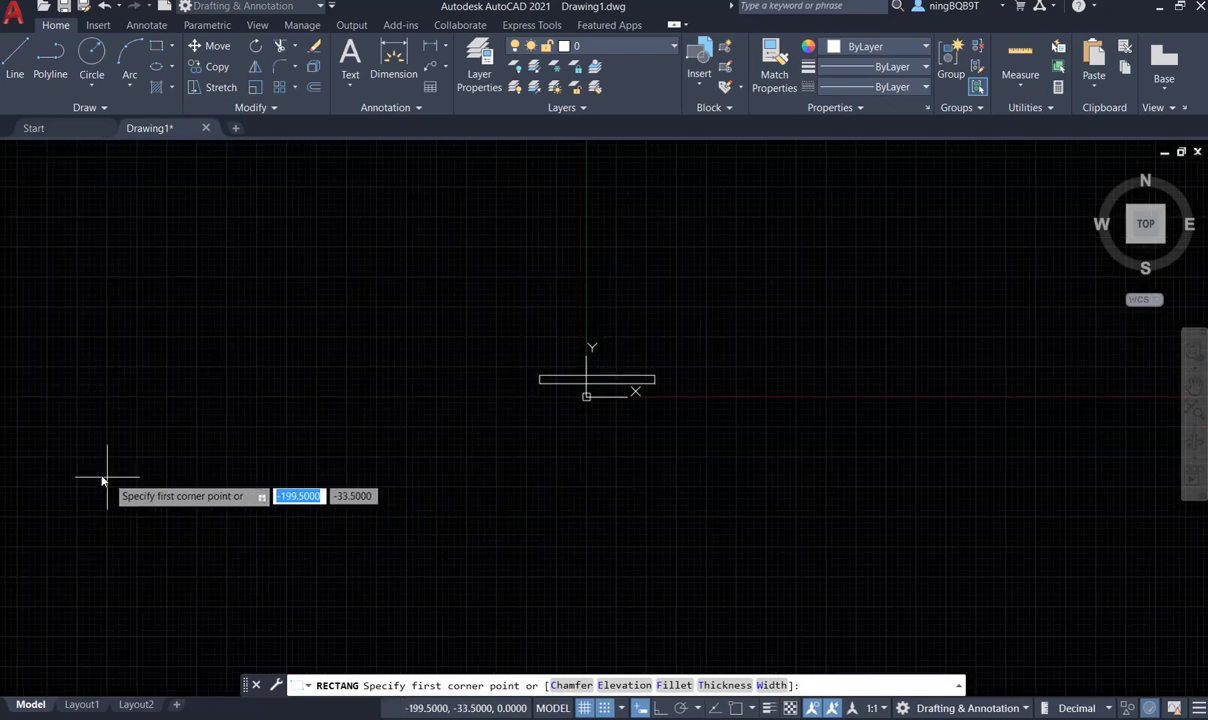
click(29, 557)
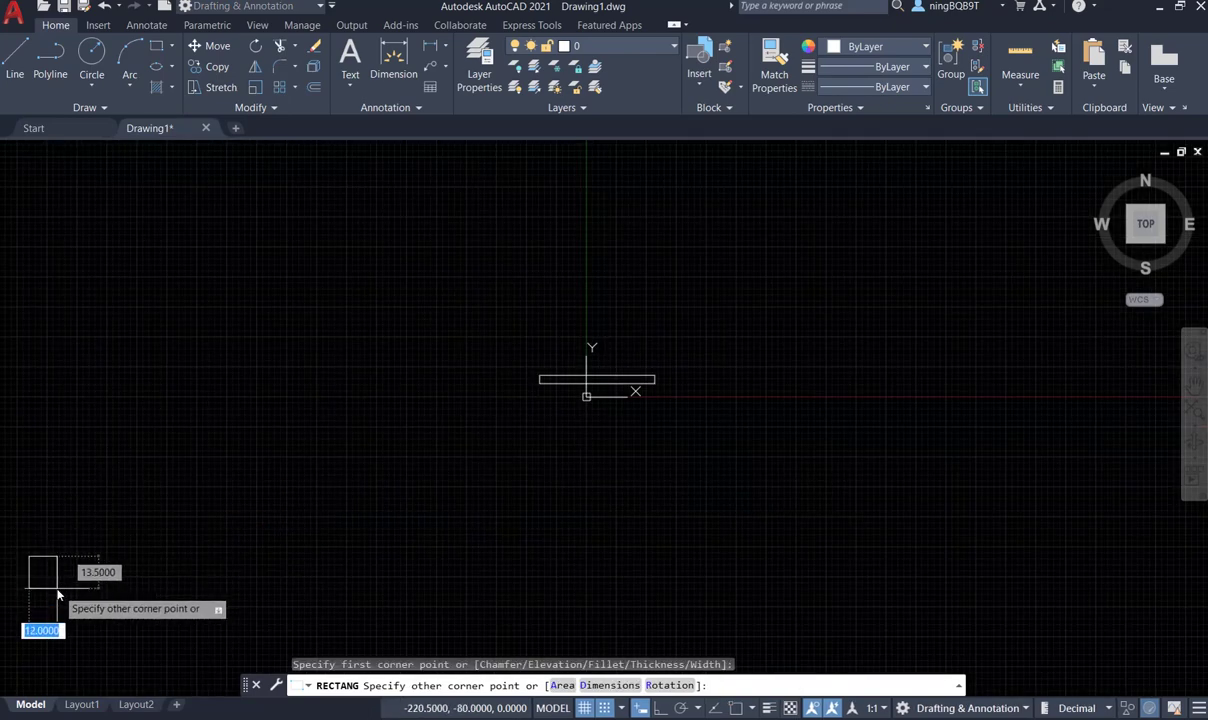
scroll(40, 576, up, 1)
scroll(40, 573, up, 2)
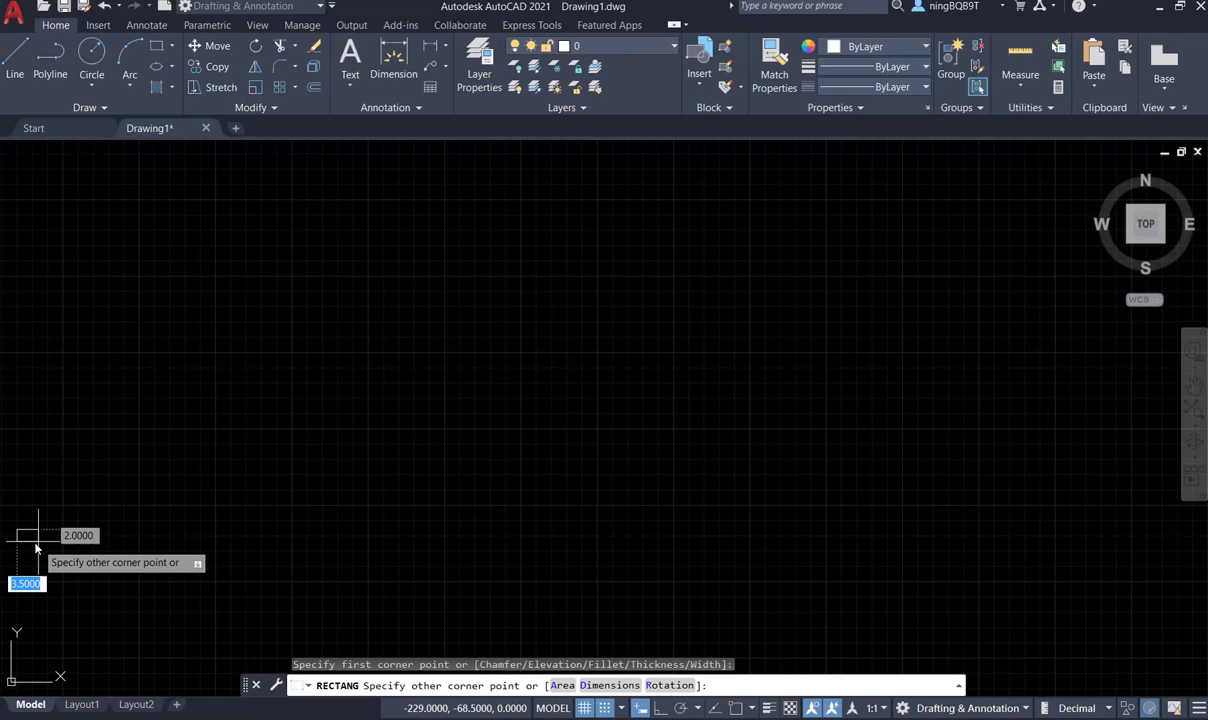
scroll(90, 545, down, 3)
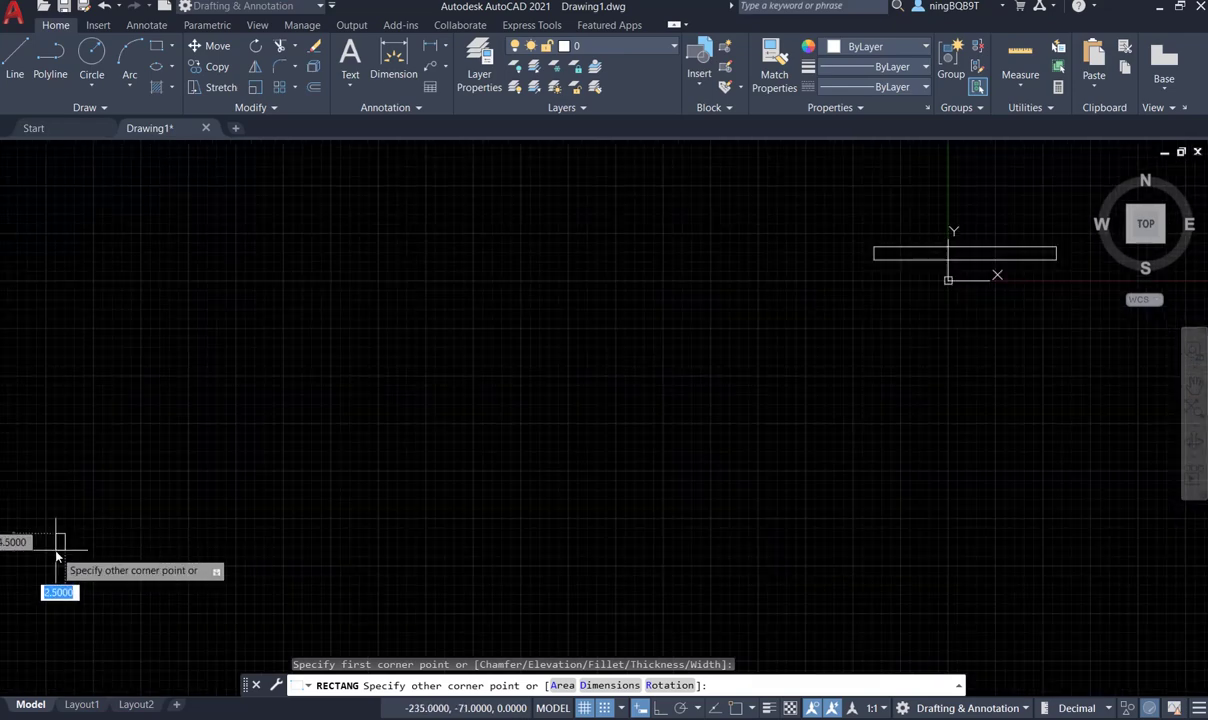
scroll(60, 535, up, 4)
click(98, 499)
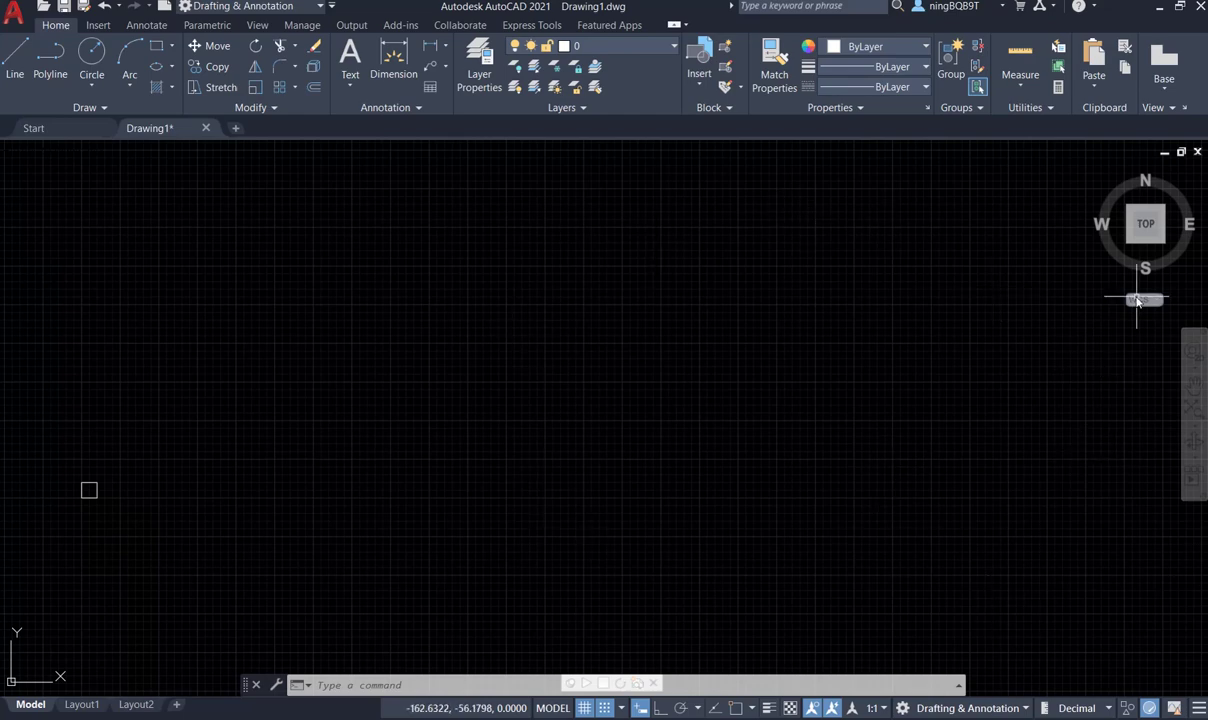
- Apply Zoom Extents so the long rectangle and small square share the screen
click(1193, 427)
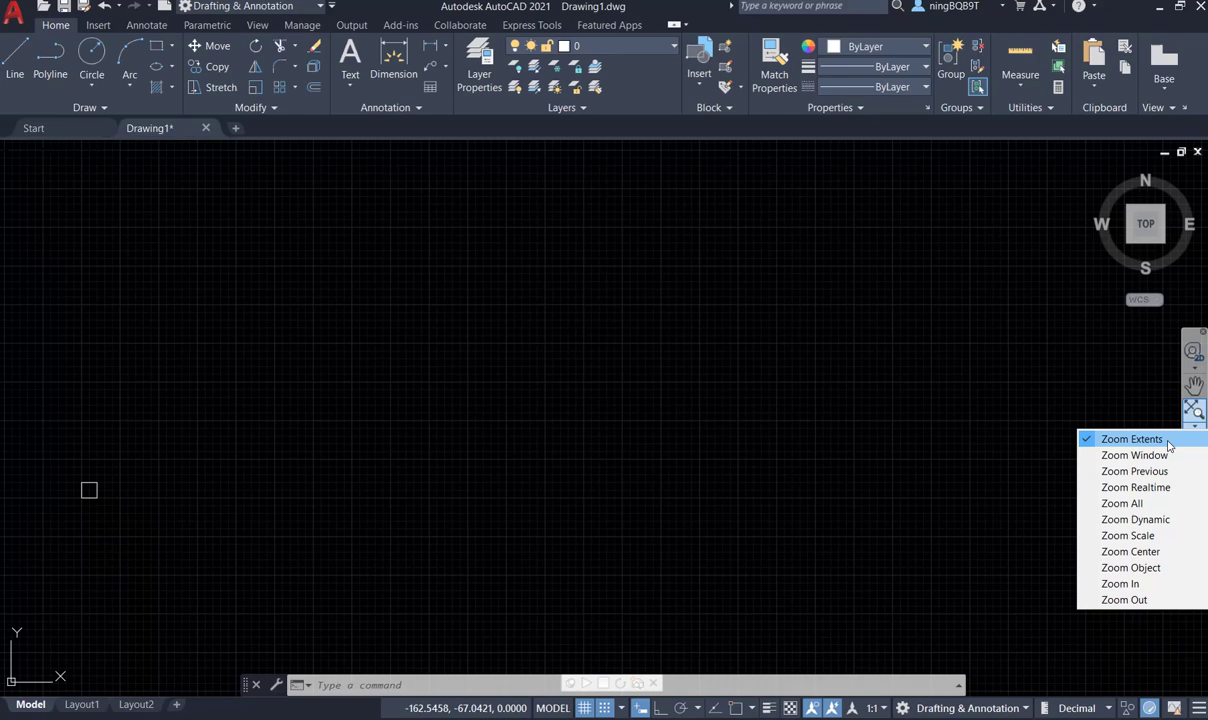
click(1132, 439)
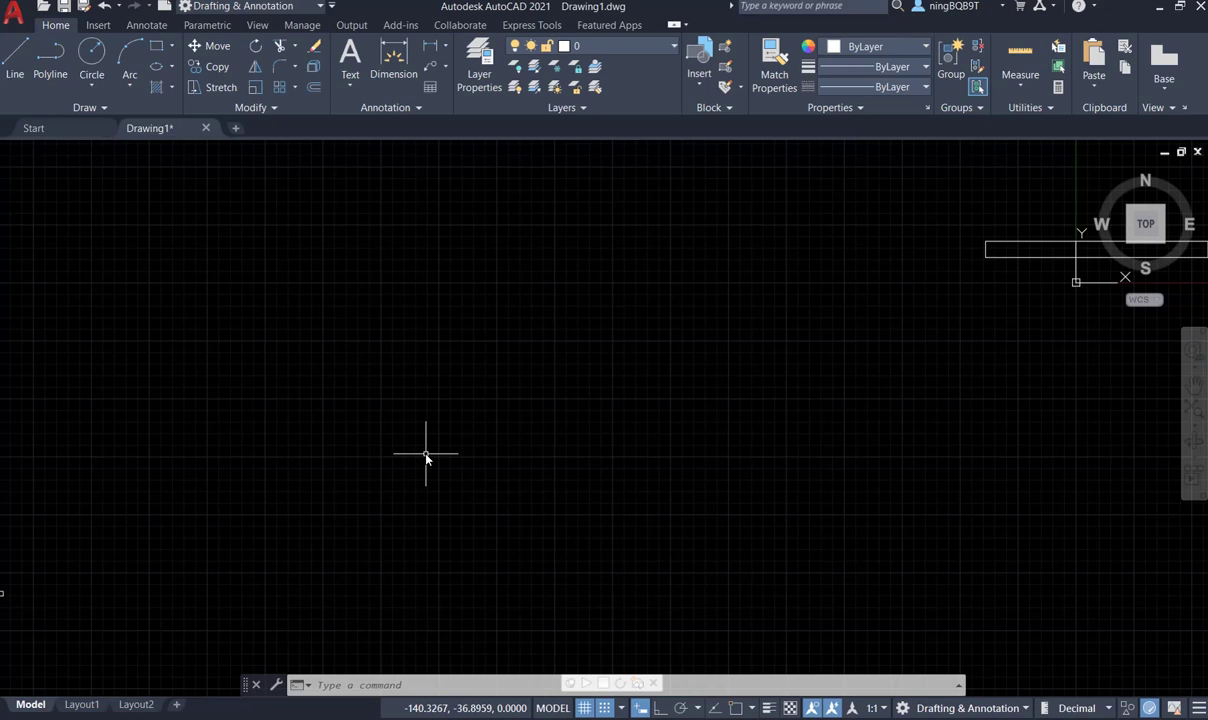
- Select both shapes with Ctrl+A and zoom out slightly to see them fully
key(ctrl+a)
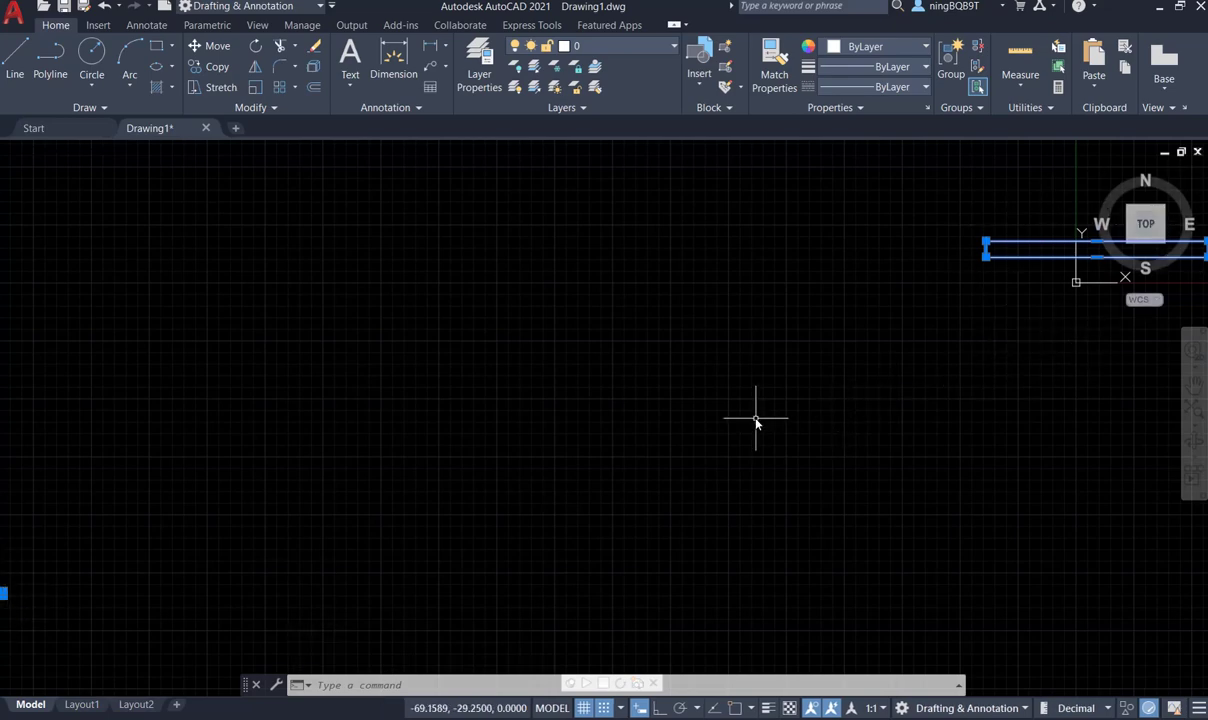
scroll(755, 420, down, 2)
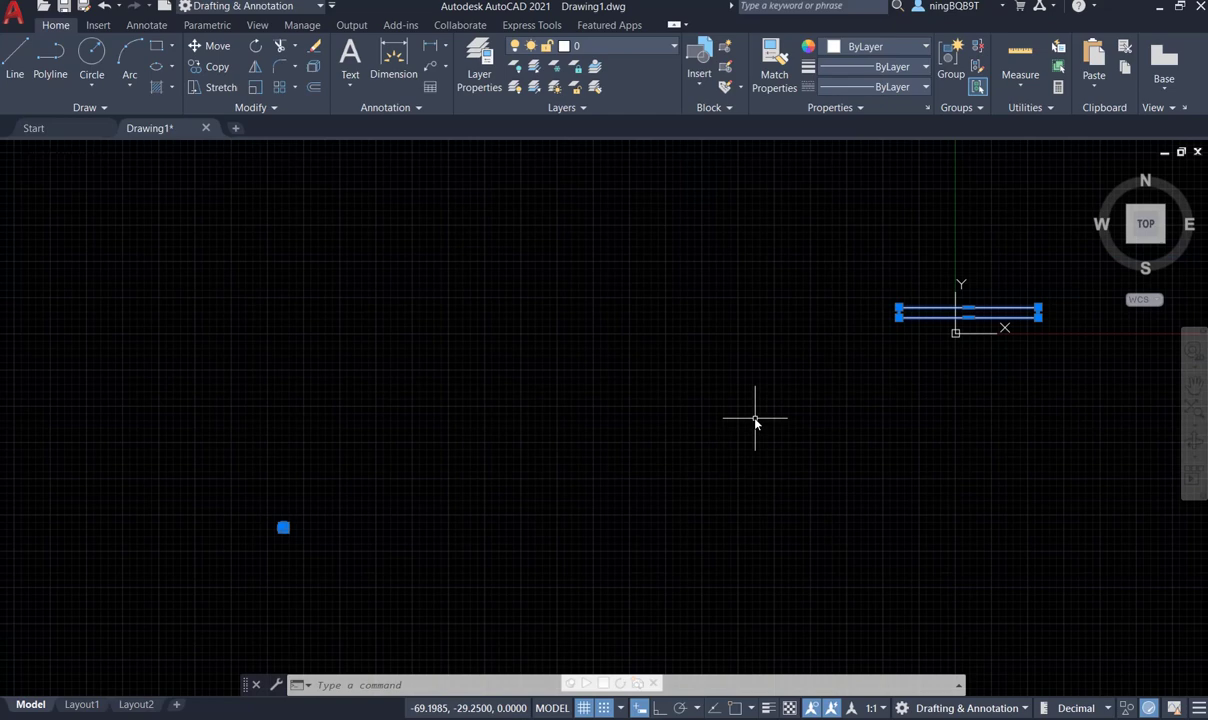
scroll(755, 420, down, 2)
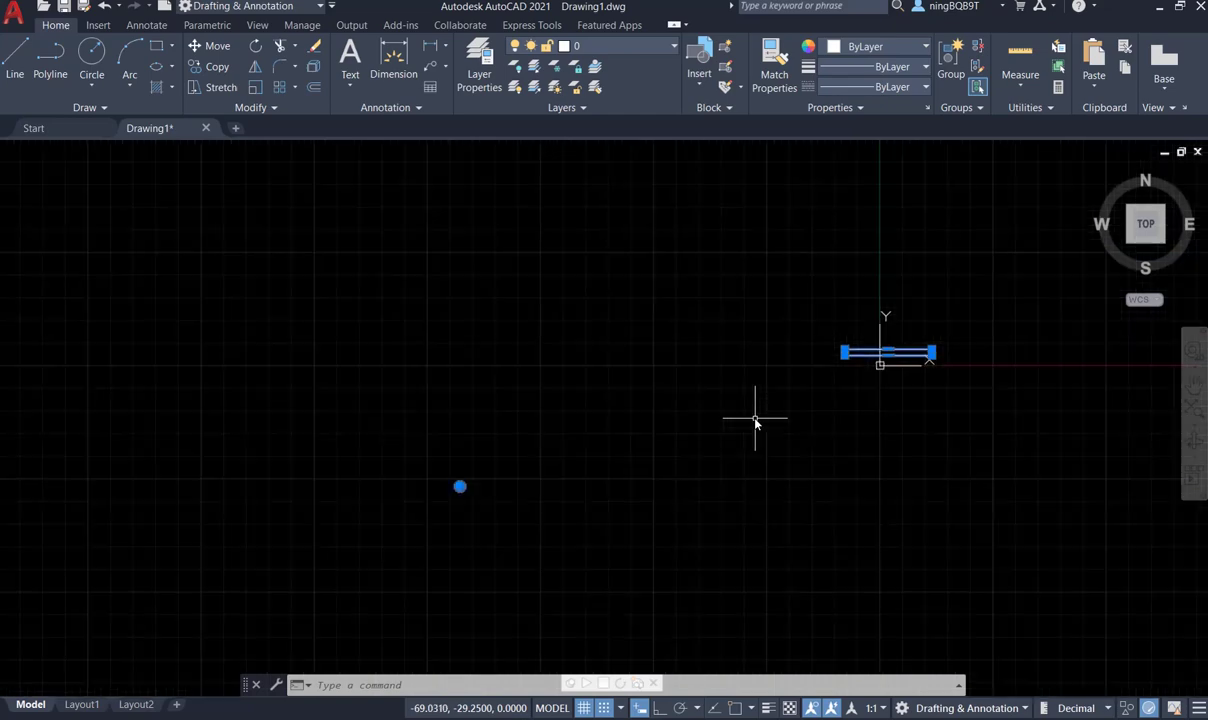